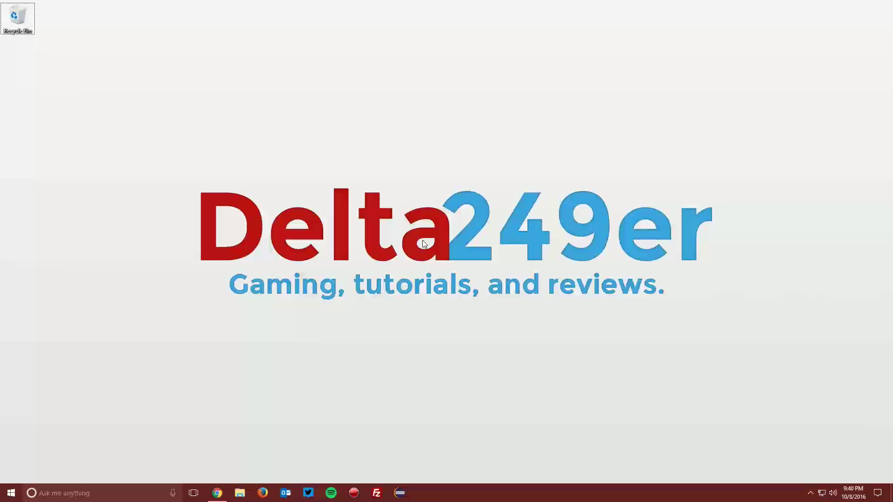
click(217, 492)
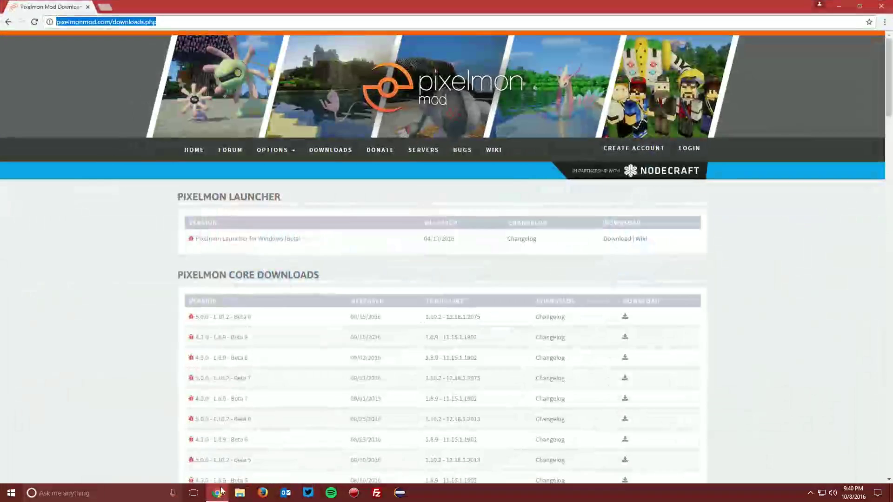
drag(56, 22, 164, 25)
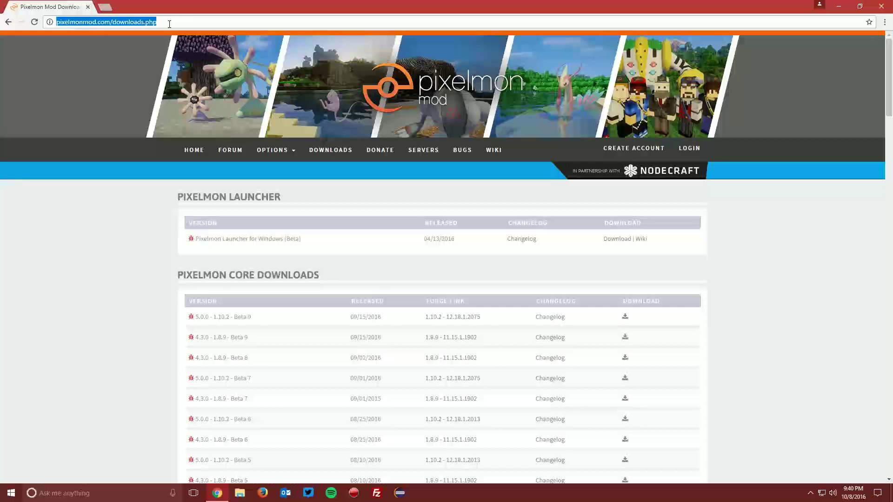
drag(166, 264, 325, 277)
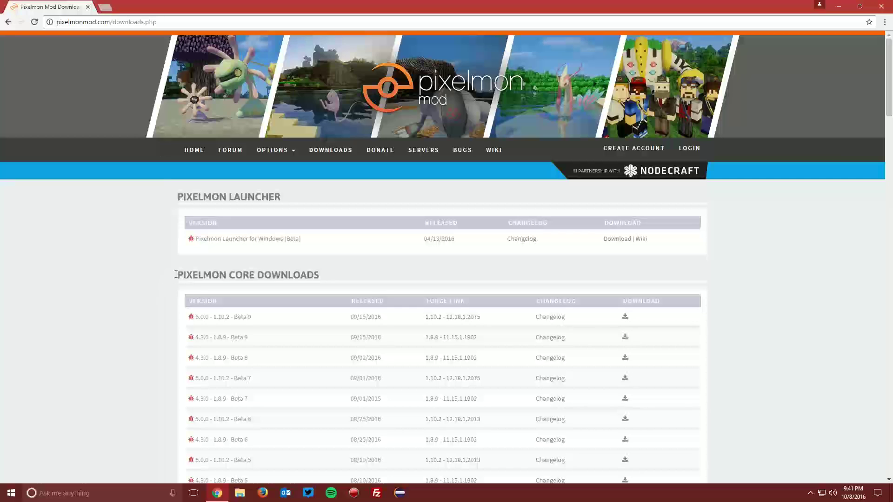
double_click(215, 318)
click(442, 302)
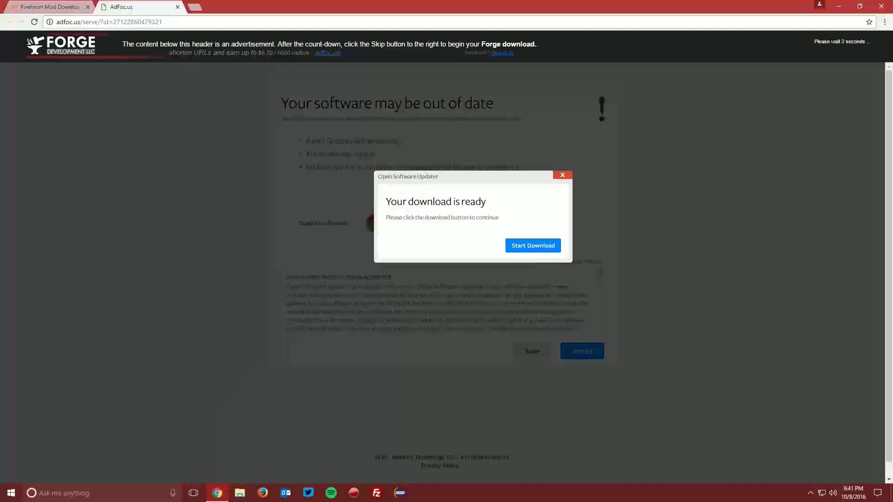
Skip the ad, save the Forge 1.10.2-12.18.1.2075 installer to the Desktop, close the AdFoc.us tab
click(832, 48)
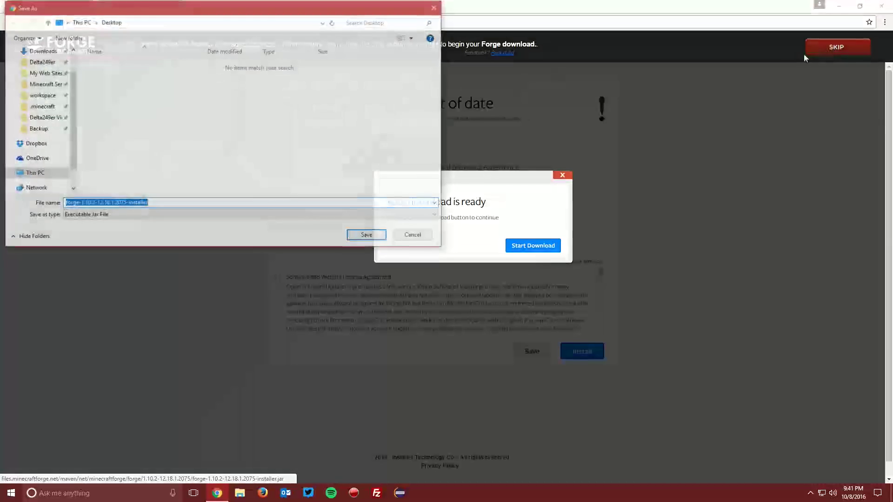
scroll(39, 78, up, 2)
click(35, 68)
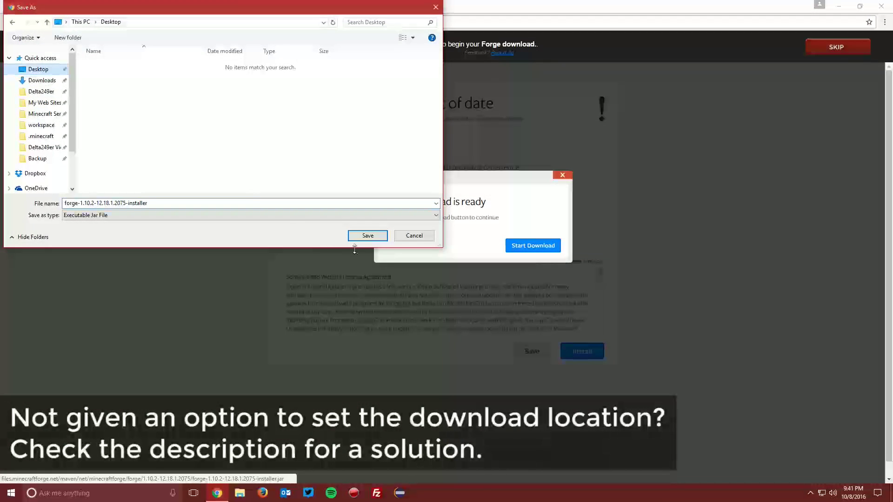
click(367, 235)
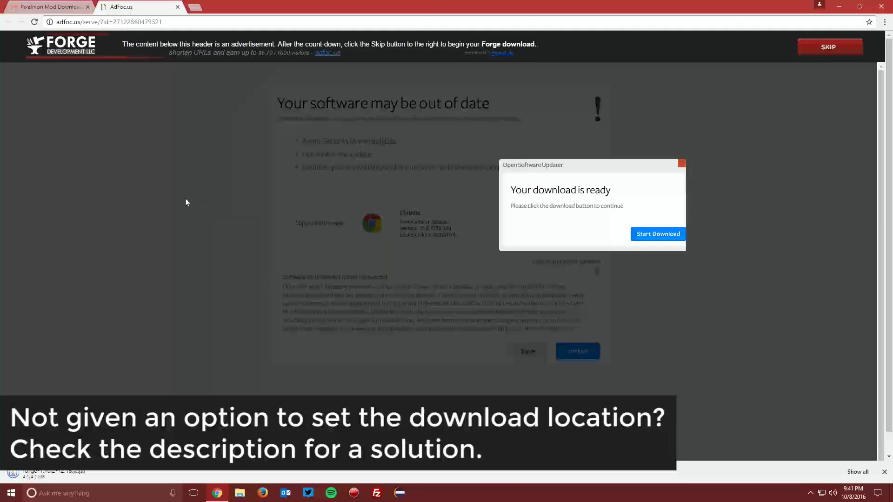
click(177, 7)
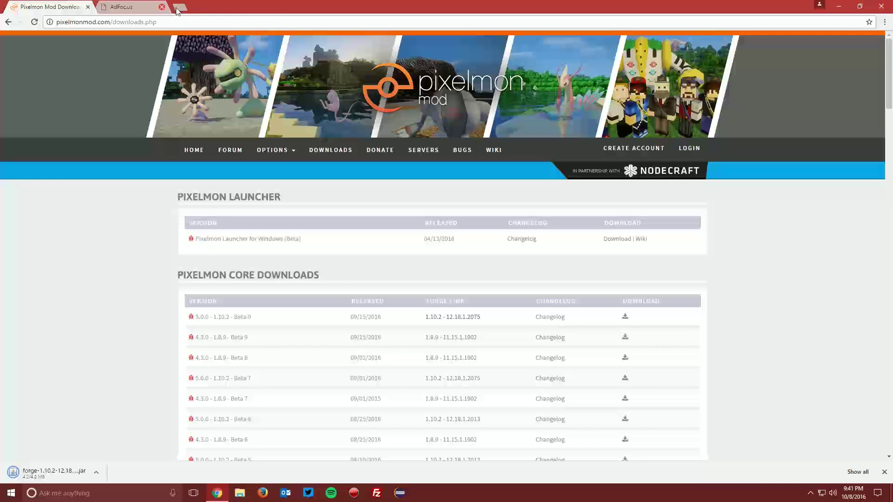
Run the desktop Forge installer with Java and install the 1.10.2-12.18.1.2075 client
click(840, 7)
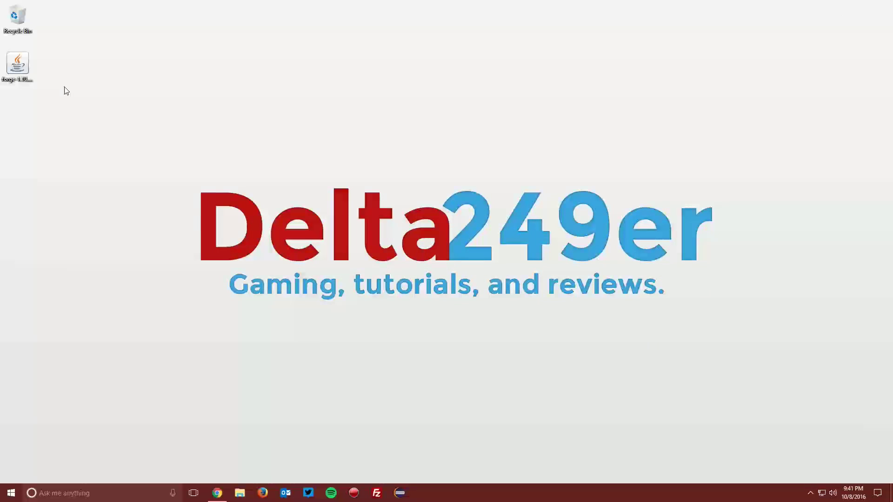
click(22, 72)
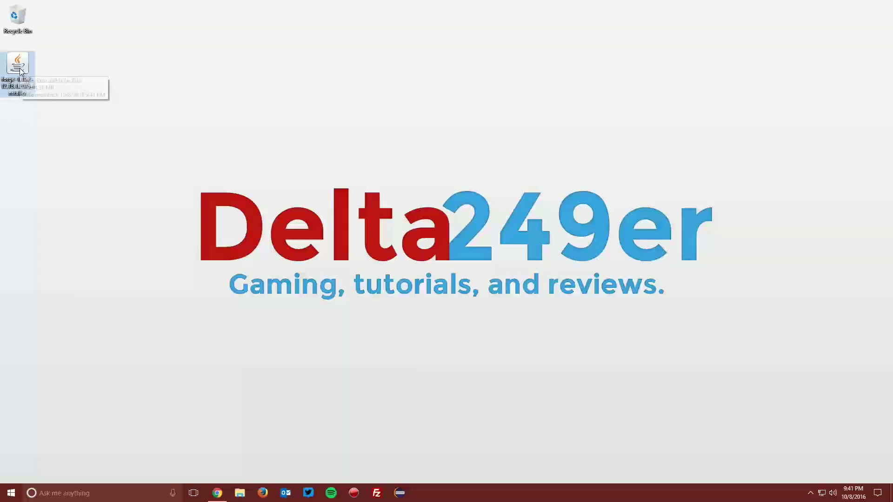
right_click(20, 71)
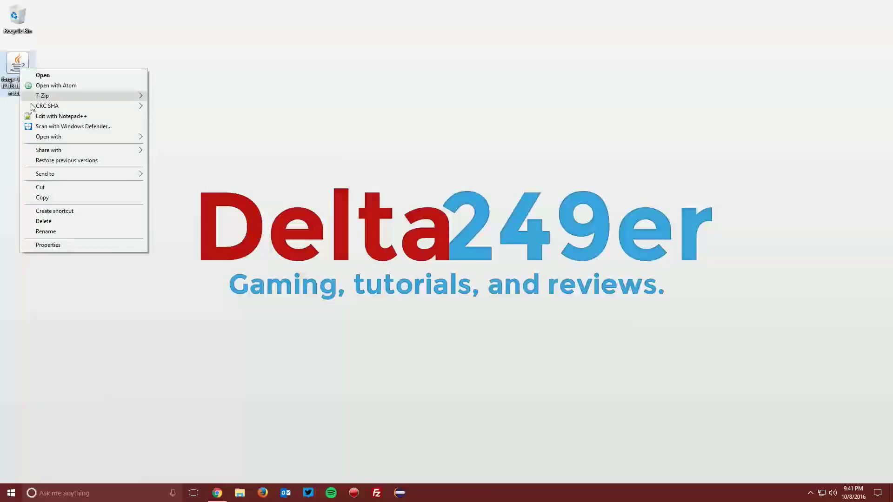
mouse_move(48, 137)
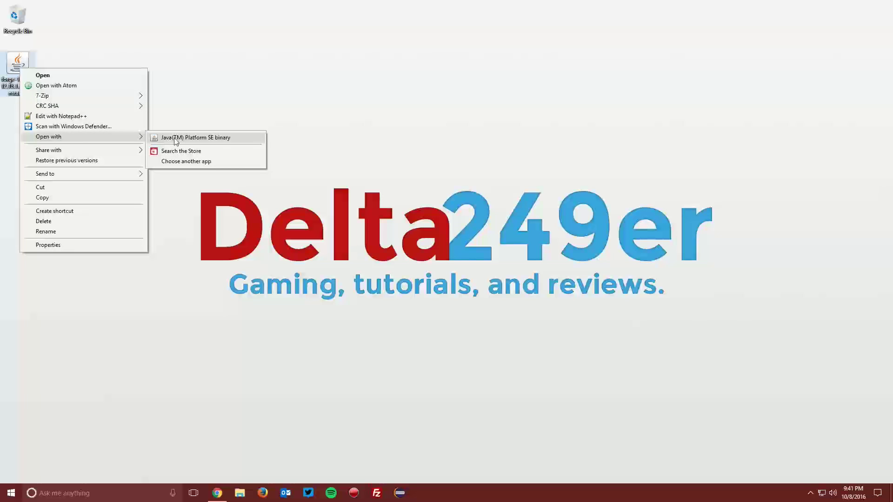
click(169, 138)
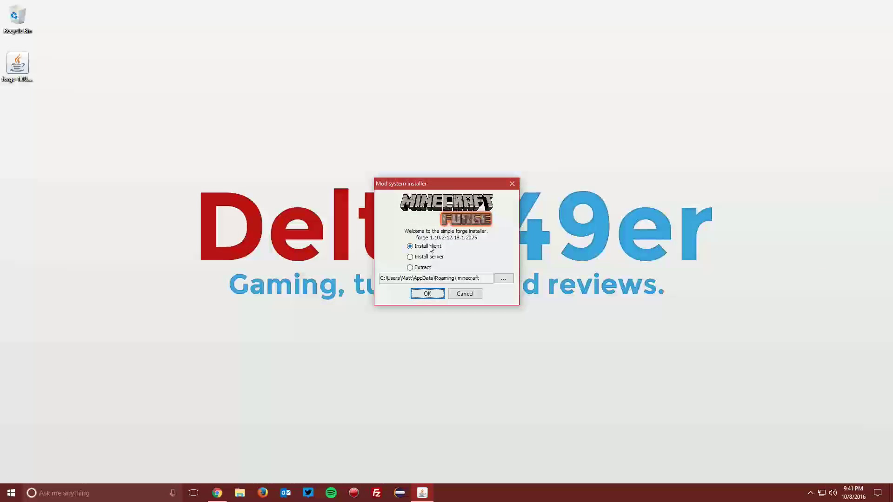
click(419, 294)
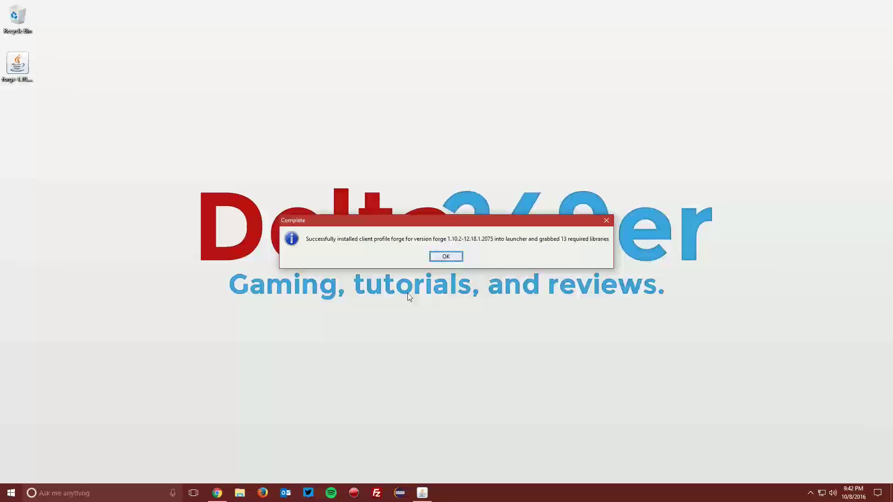
click(445, 257)
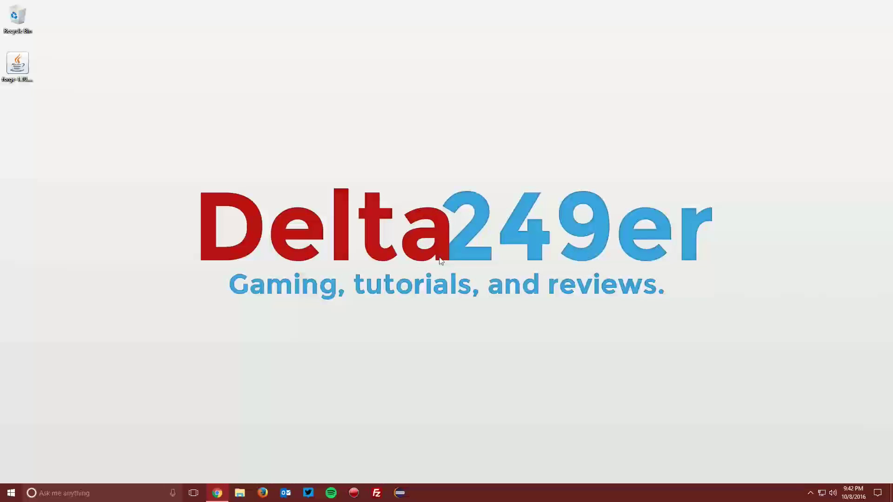
Start Minecraft Launcher via a 'min' search and play with the forge profile selected
click(107, 492)
text(min)
click(70, 277)
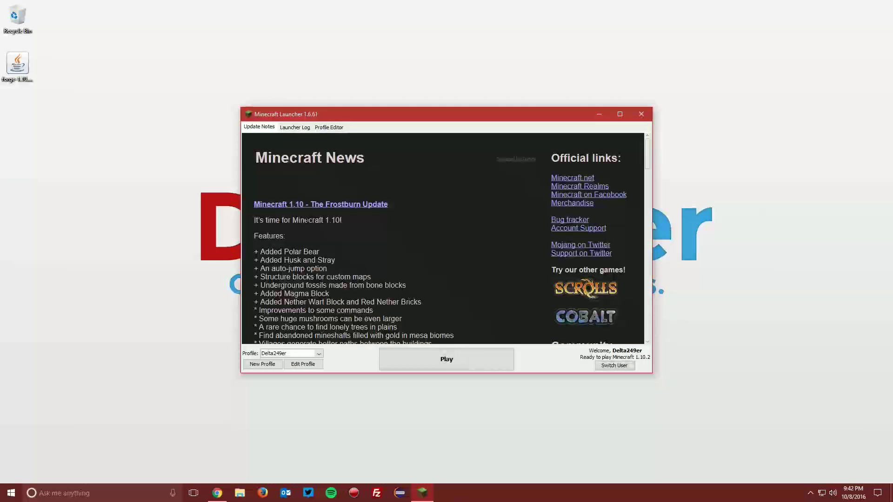
click(289, 354)
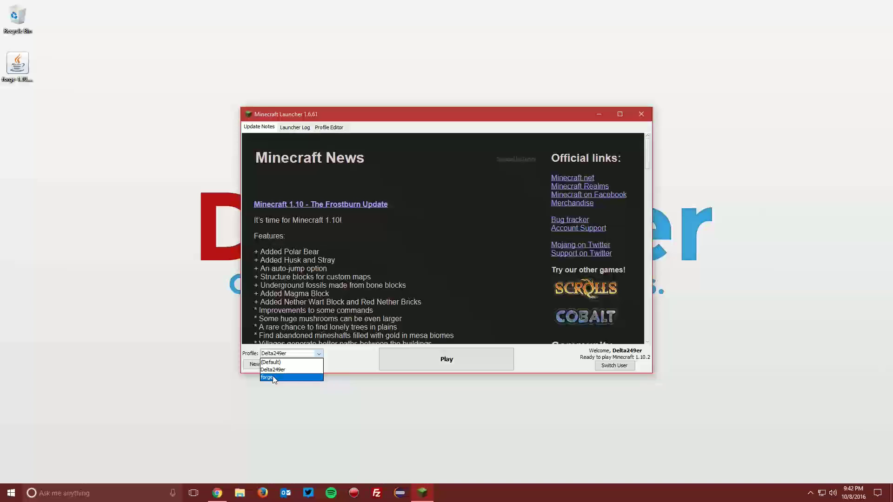
click(274, 377)
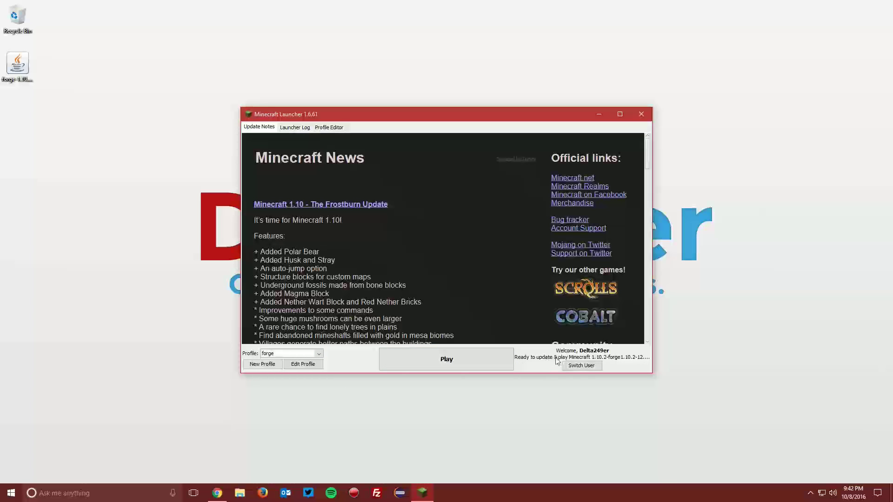
click(450, 359)
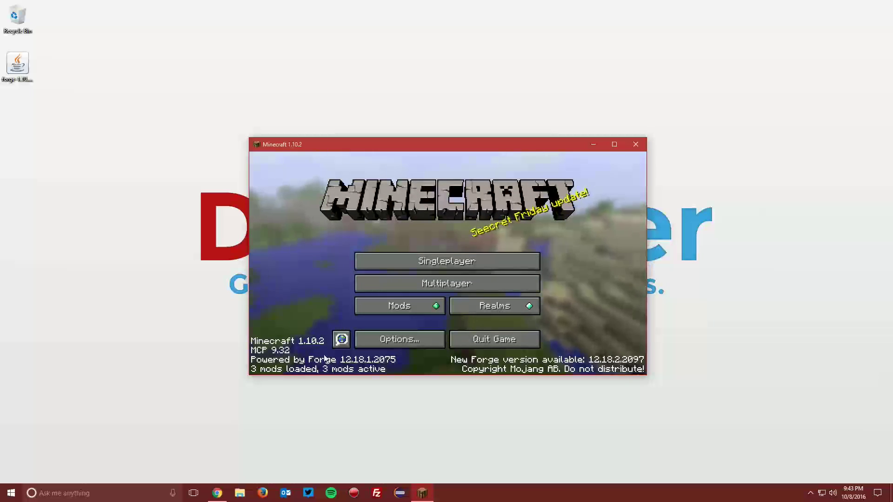
Check the Mods list, which shows only core Forge entries, then quit Minecraft
click(396, 308)
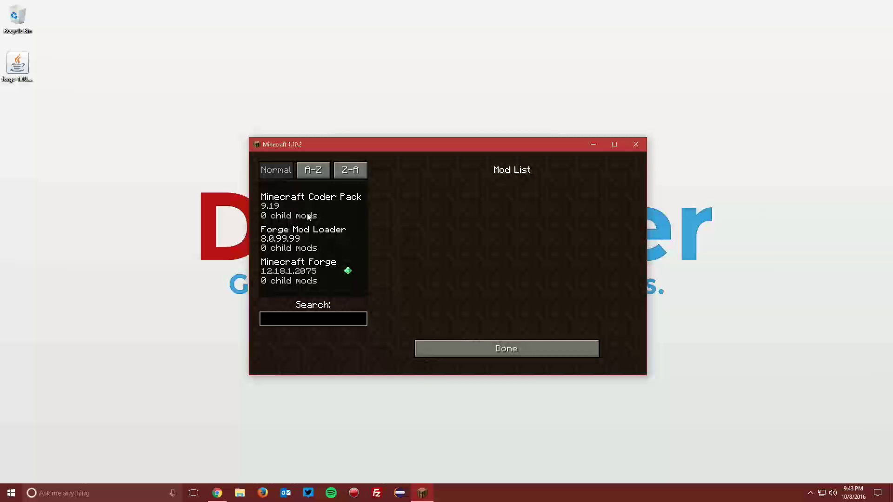
click(484, 348)
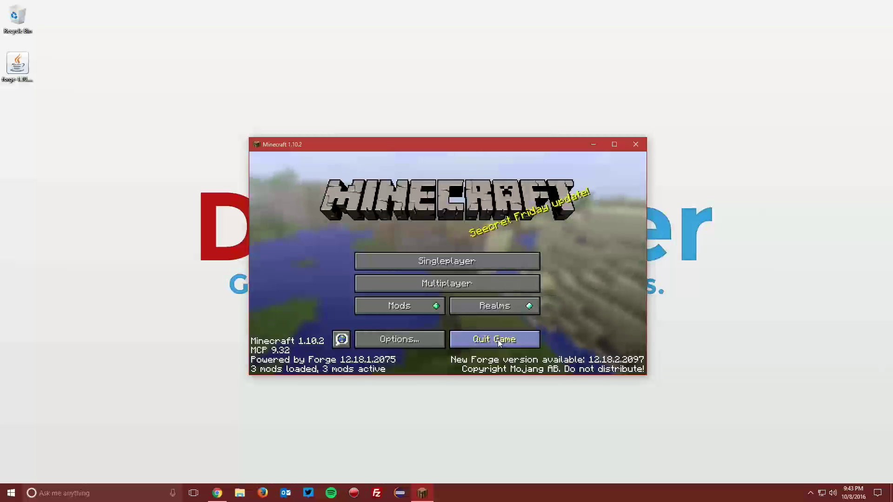
click(498, 340)
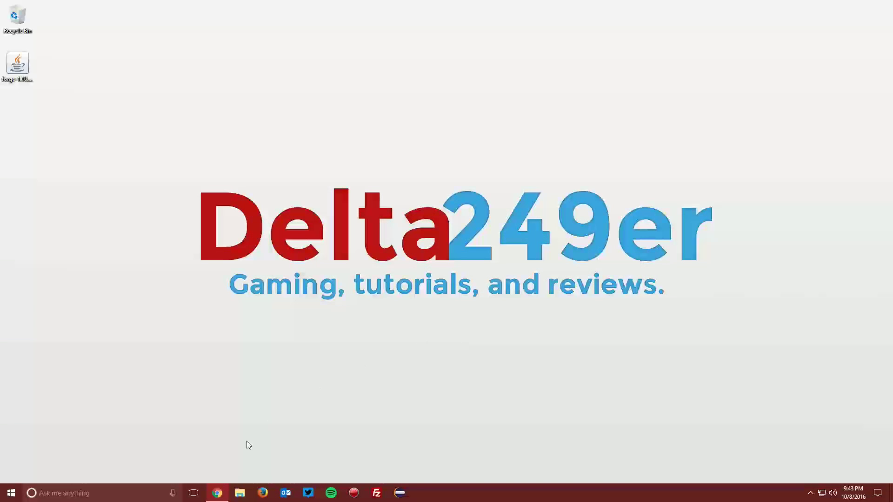
click(219, 491)
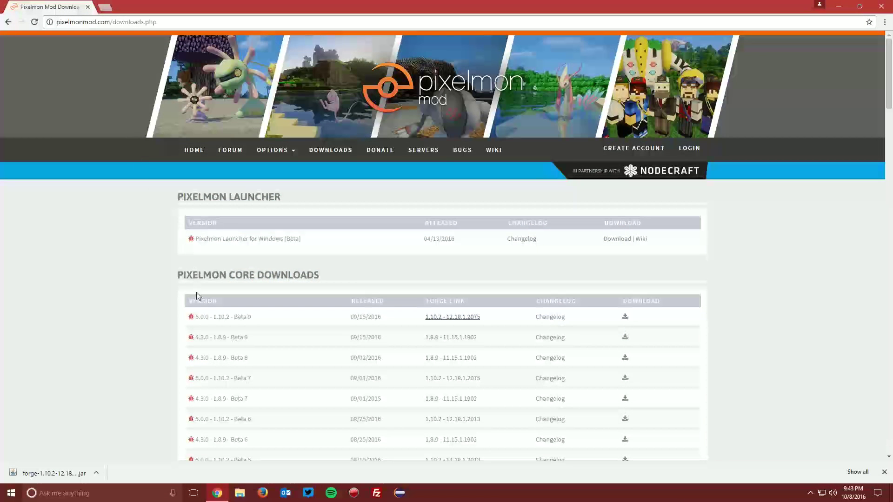
Find the 5.0.0 - 1.10.2 - Beta 9 row and open its download page
drag(208, 317, 255, 317)
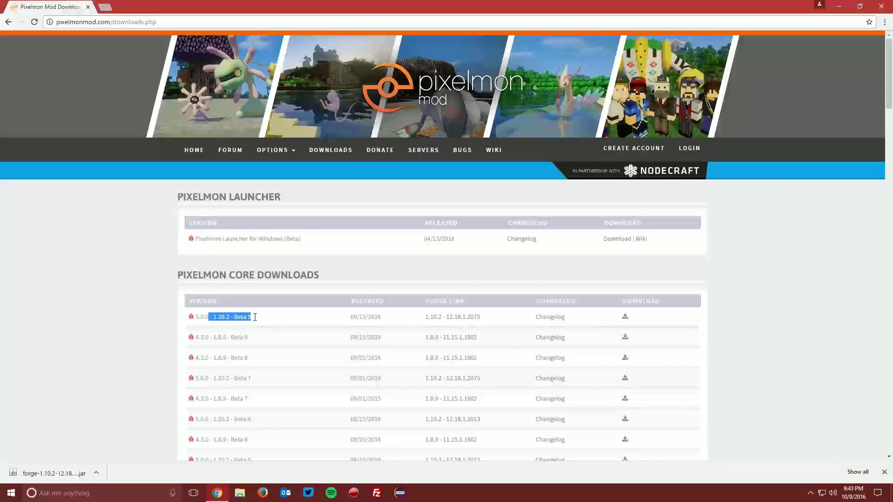
click(432, 309)
click(625, 318)
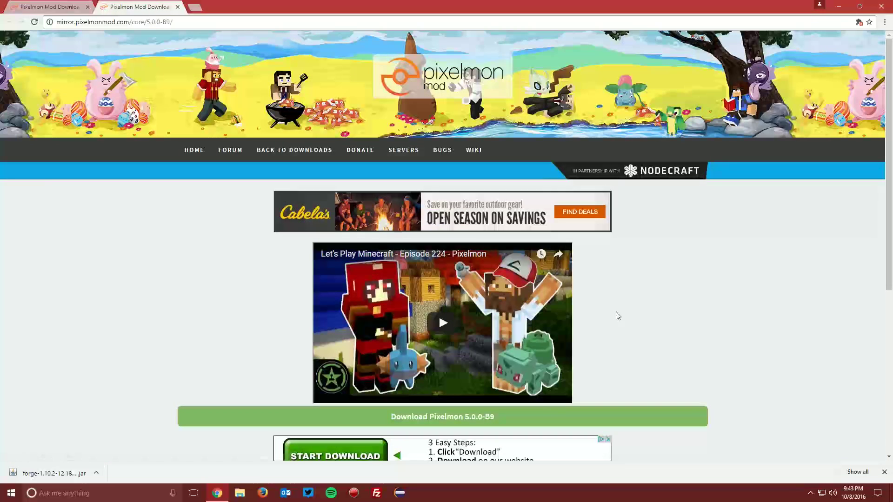
Save the Pixelmon-1.10.2-5.0.0-beta9-universal jar to the Desktop
scroll(179, 253, down, 1)
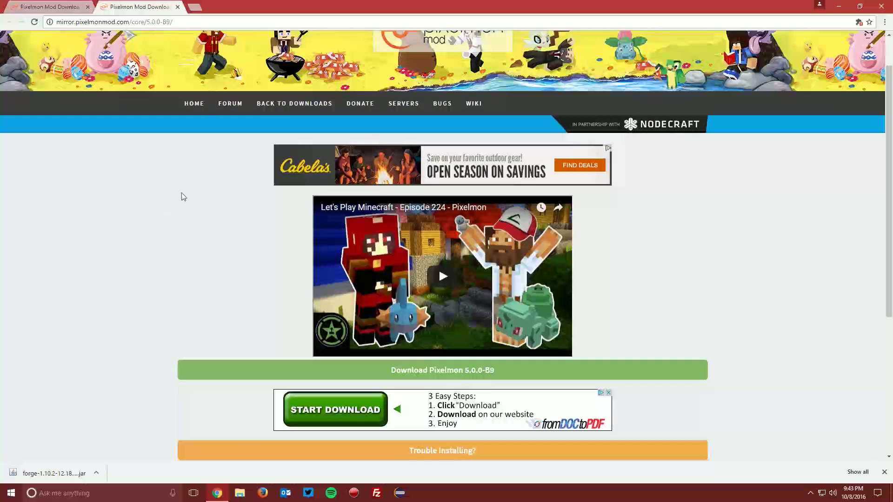
scroll(203, 235, down, 2)
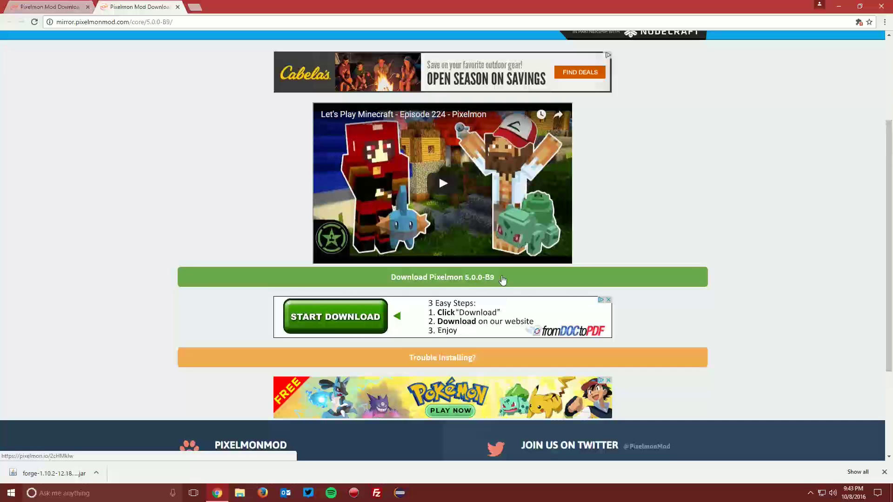
click(471, 278)
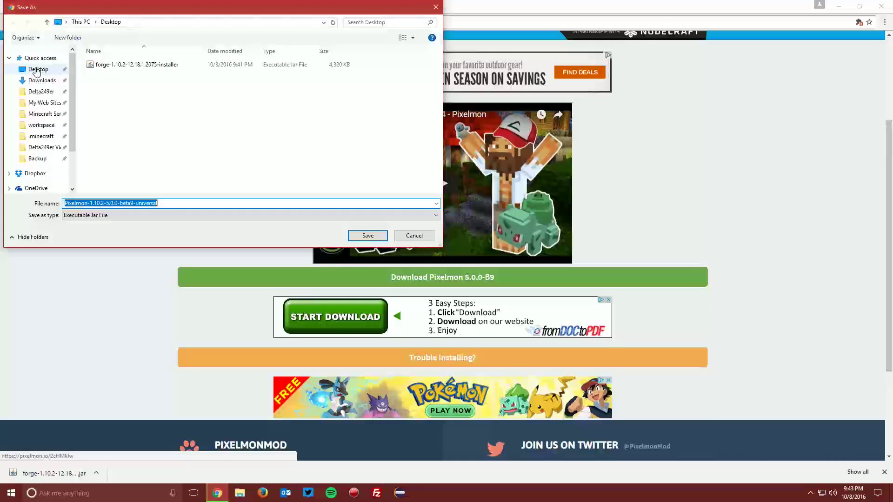
click(37, 69)
click(352, 237)
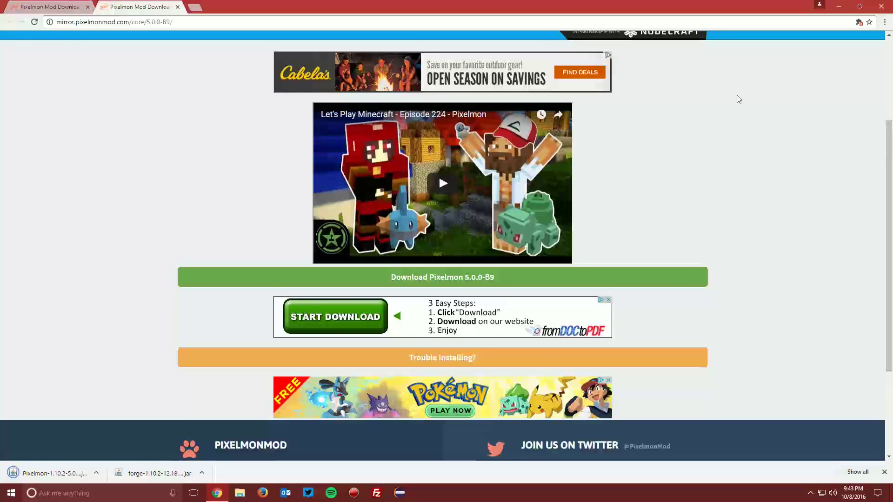
Minimize Chrome and open the AppData Roaming folder via %appdata% in the Run box
click(839, 6)
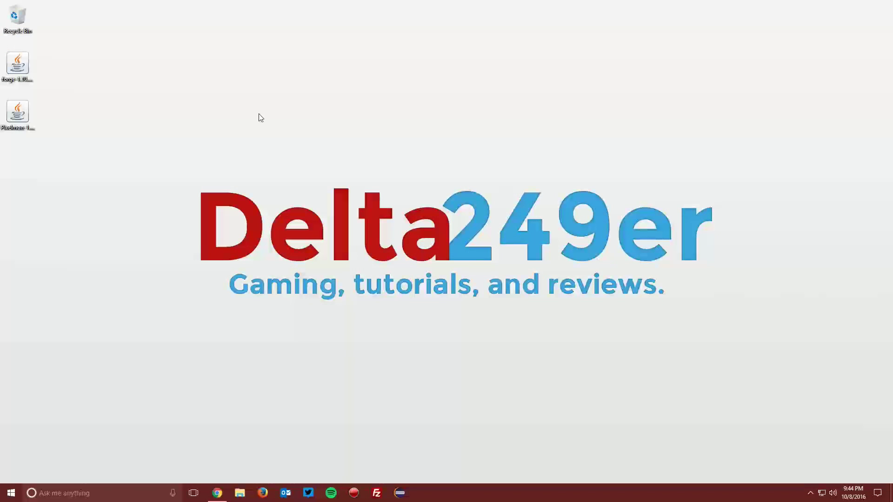
key(super+r)
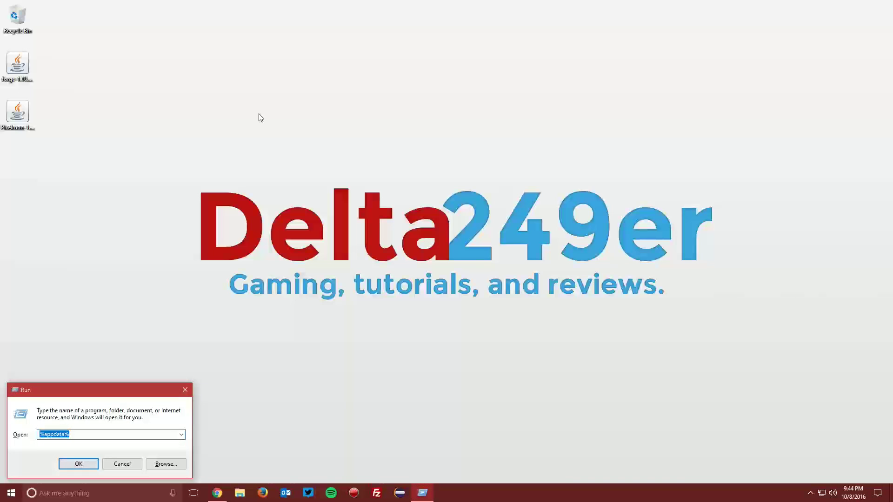
text(%a)
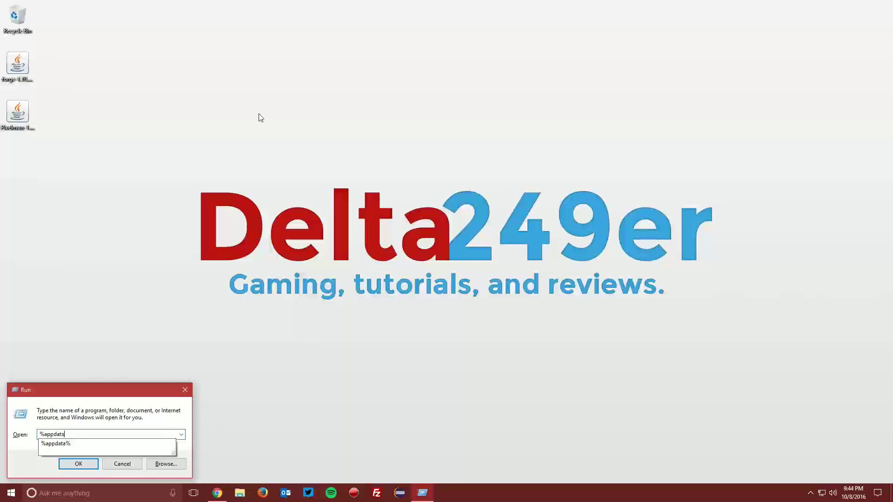
text(%)
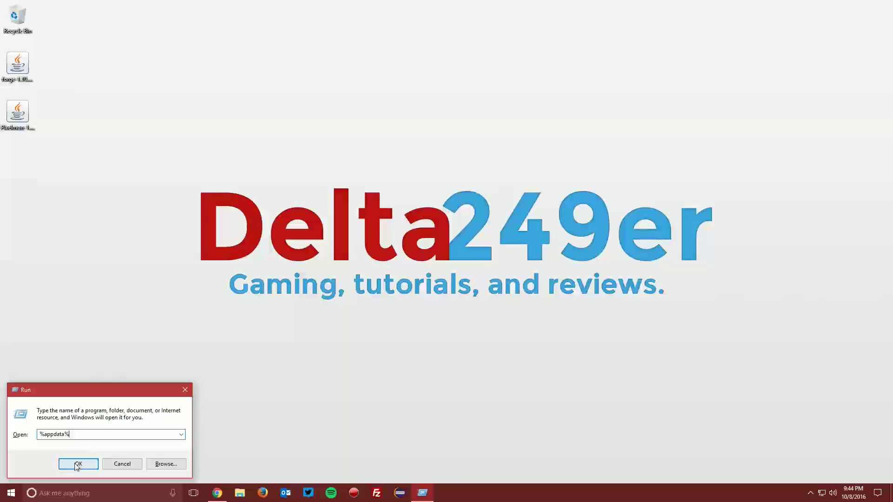
click(78, 464)
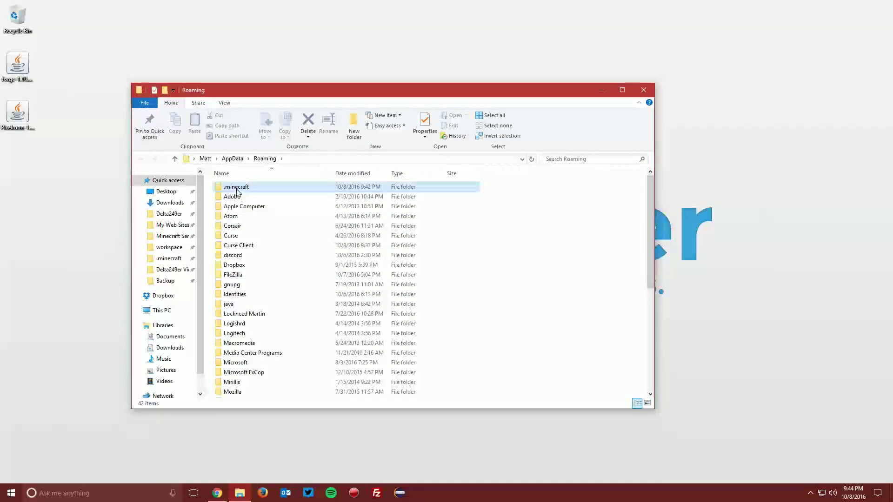
Drag the Pixelmon-1.10.2-5.0.0-beta9-universal jar into .minecraft\mods, then close Explorer
double_click(235, 187)
double_click(230, 226)
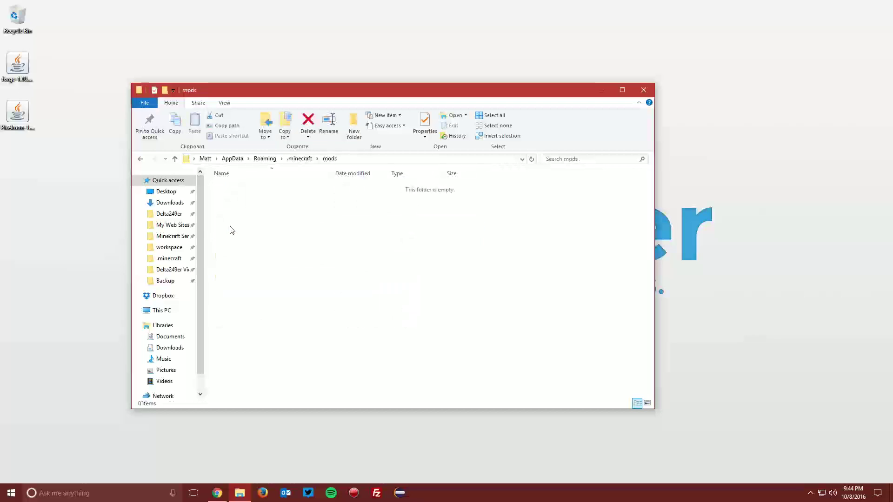
drag(18, 112, 359, 260)
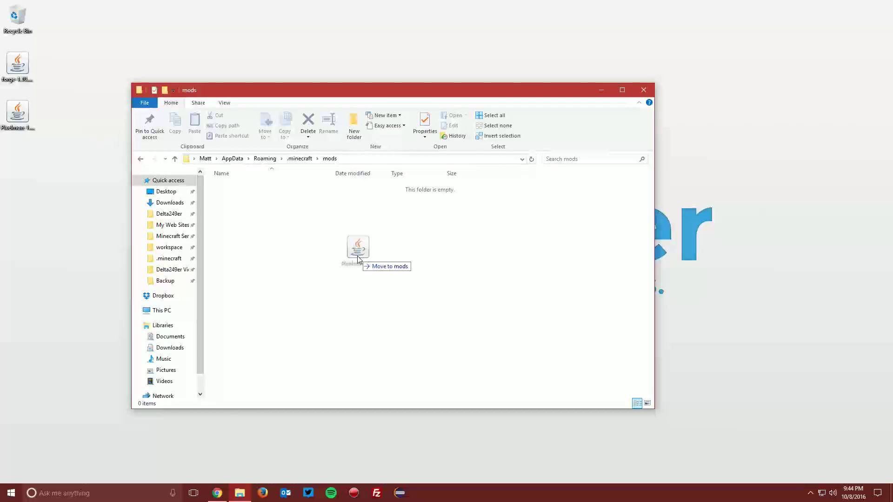
drag(359, 259, 359, 259)
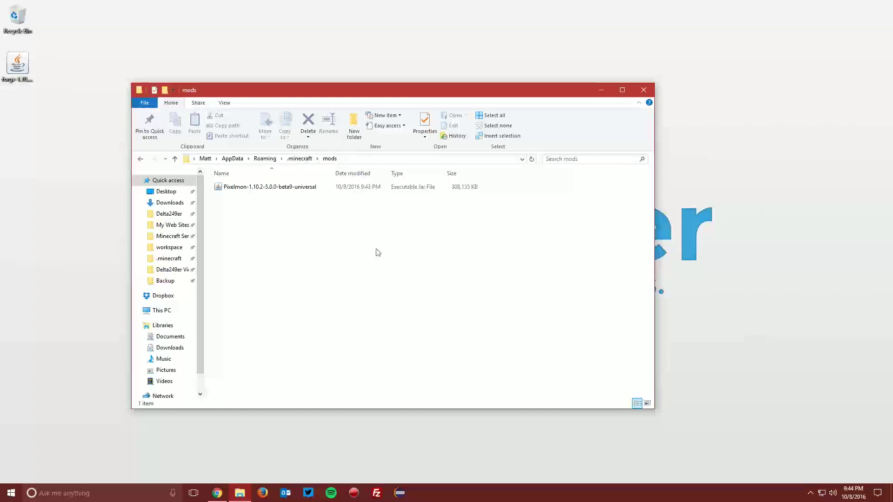
click(646, 91)
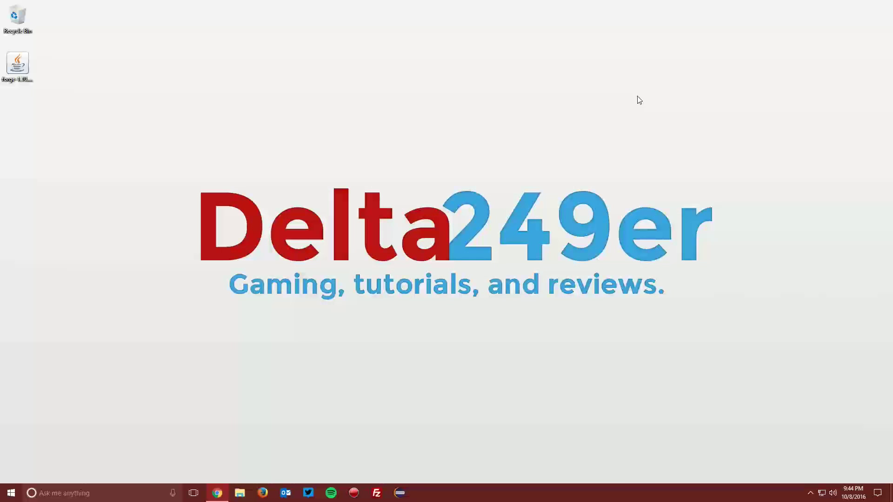
Relaunch Minecraft Launcher from Start search and play the forge profile again
key(super)
text(min)
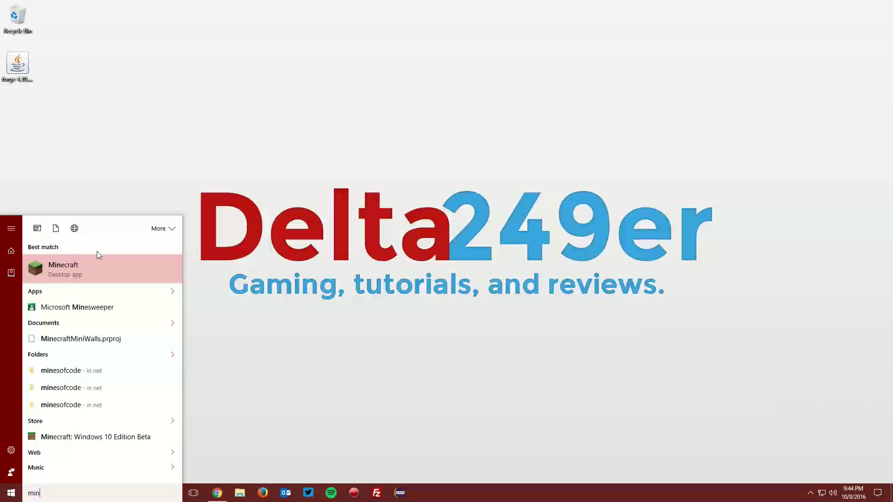
click(98, 264)
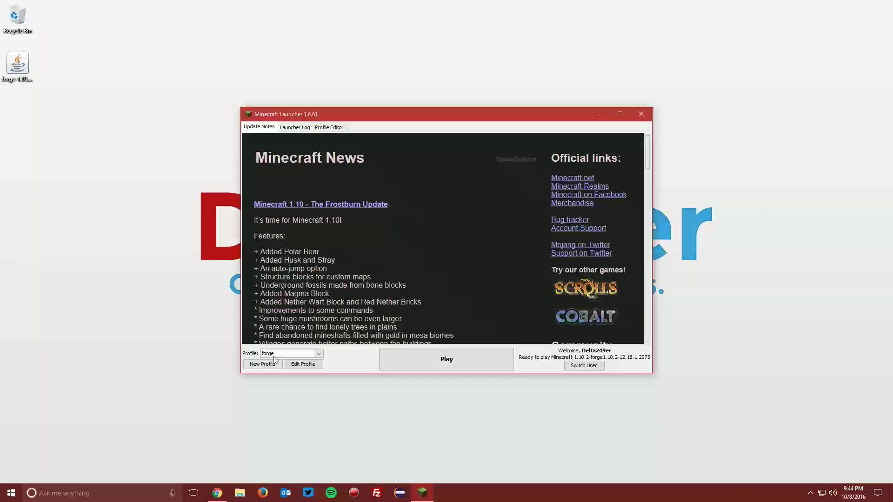
click(448, 362)
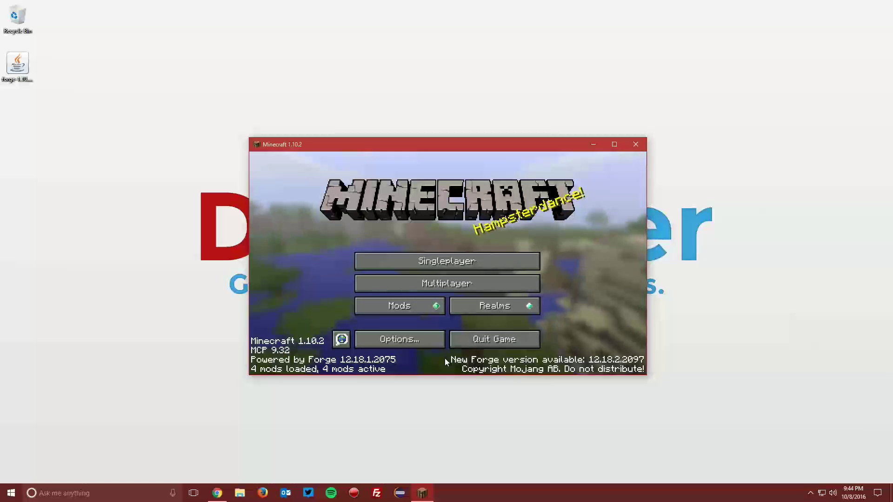
Open Mods on the title screen and select Pixelmon to view its 5.0.0-beta9 details
click(399, 305)
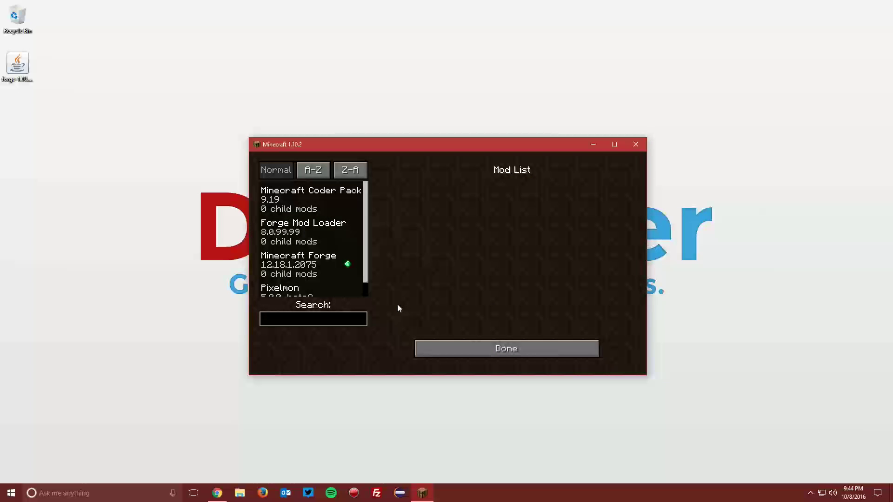
scroll(309, 257, down, 2)
click(307, 269)
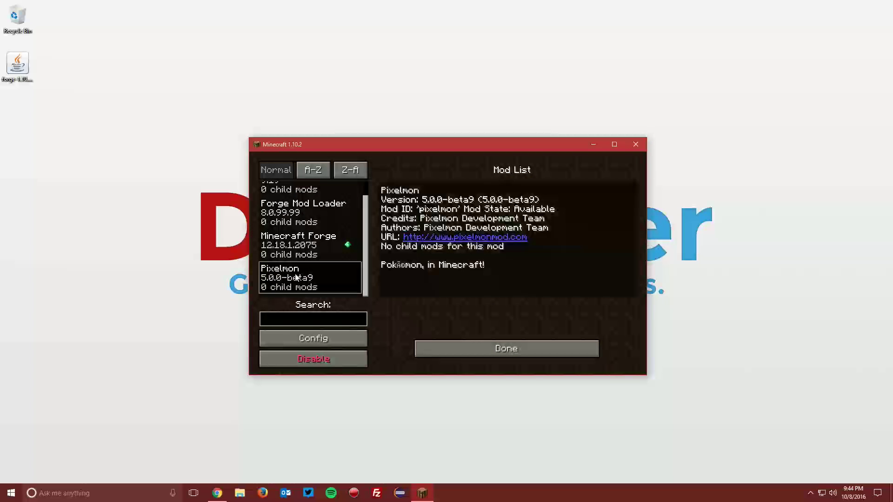